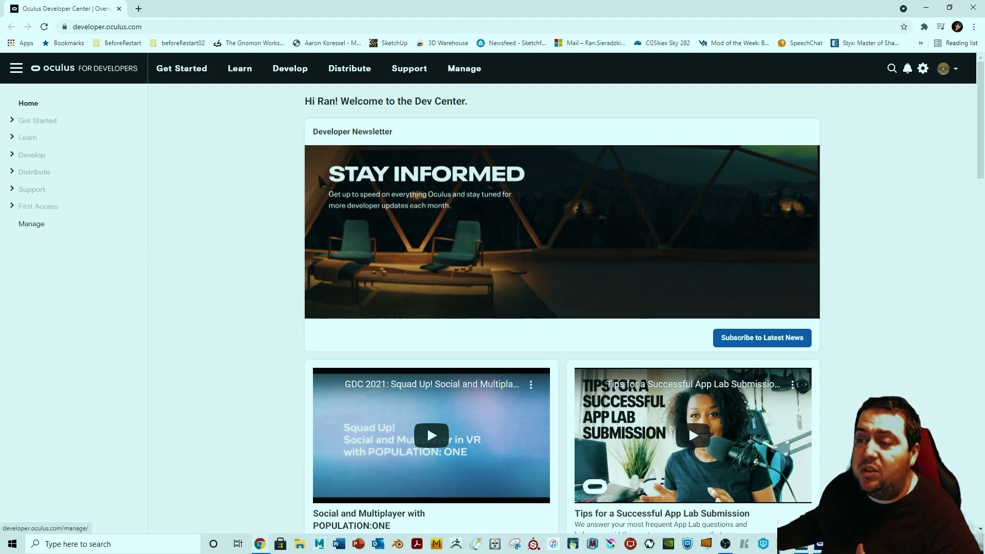
Step: From Manage, start Create An Organization to reach the empty Create New Organization form
{"action": "left_click", "coordinate": [32, 224]}
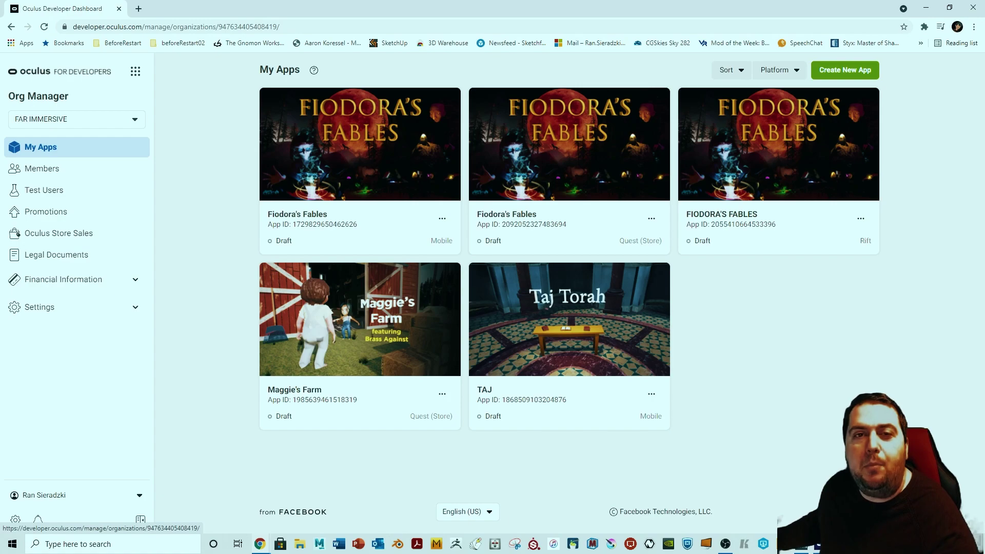
{"action": "left_click", "coordinate": [40, 147]}
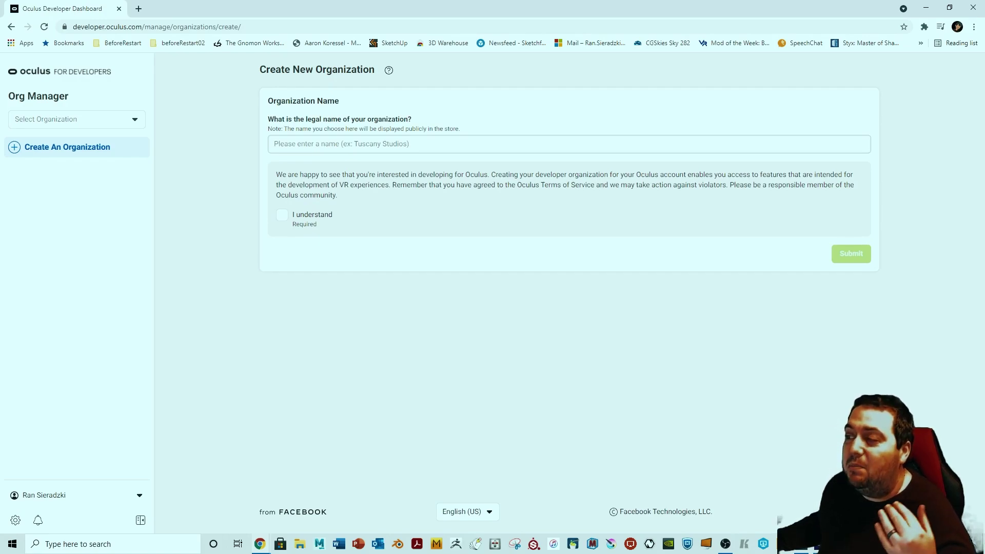
Step: Name the organization residentEvil8 and tick the I understand terms box
{"action": "left_click", "coordinate": [274, 143]}
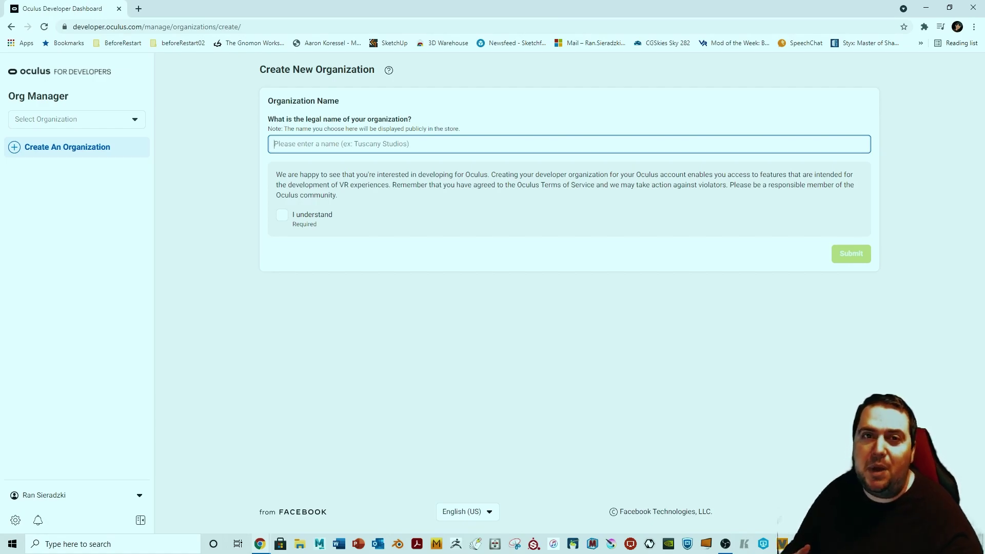
{"action": "key", "text": "Tab"}
{"action": "key", "text": "space"}
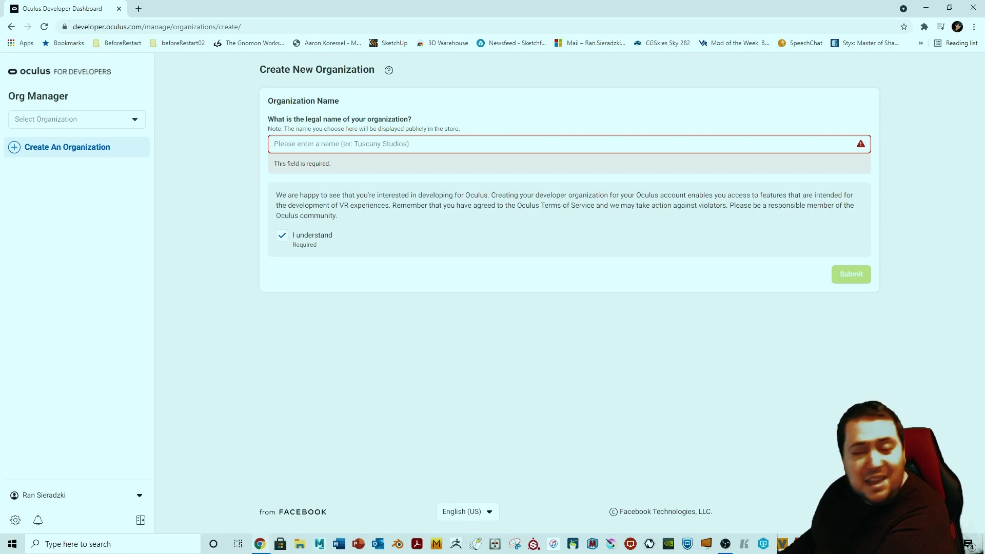
{"action": "left_click", "coordinate": [274, 143]}
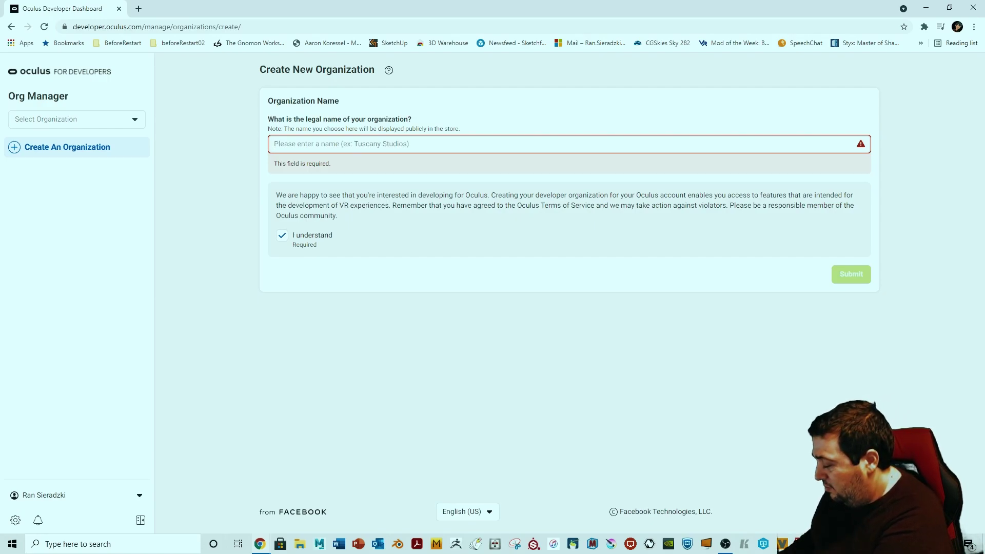
{"action": "type", "text": "resident"}
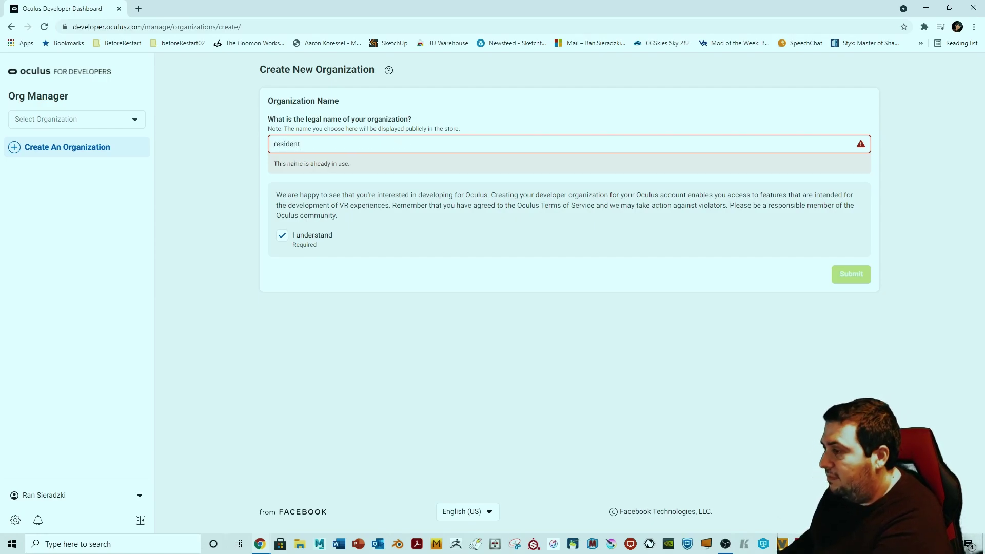
{"action": "type", "text": "VR"}
{"action": "key", "text": "BackSpace"}
{"action": "key", "text": "BackSpace"}
{"action": "type", "text": "Evil"}
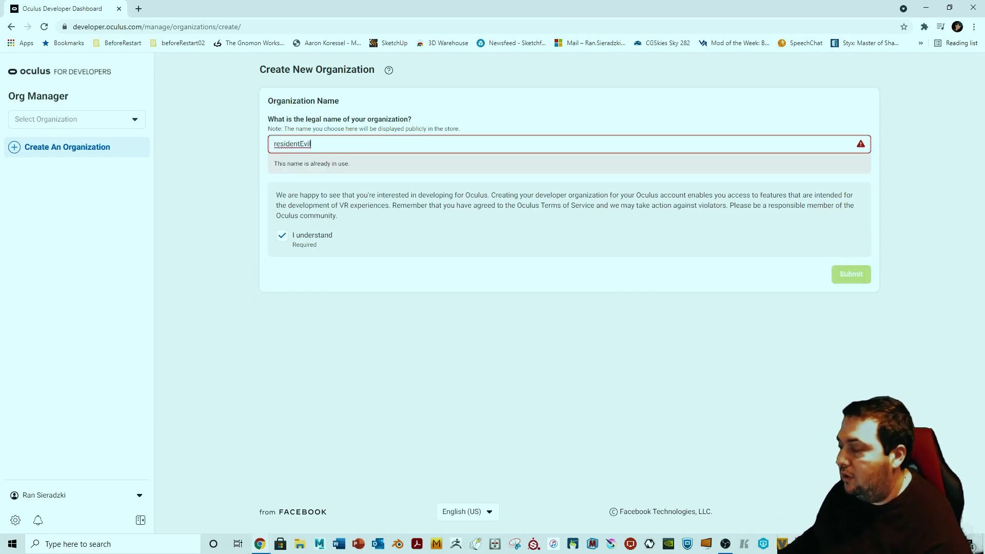
{"action": "type", "text": "8"}
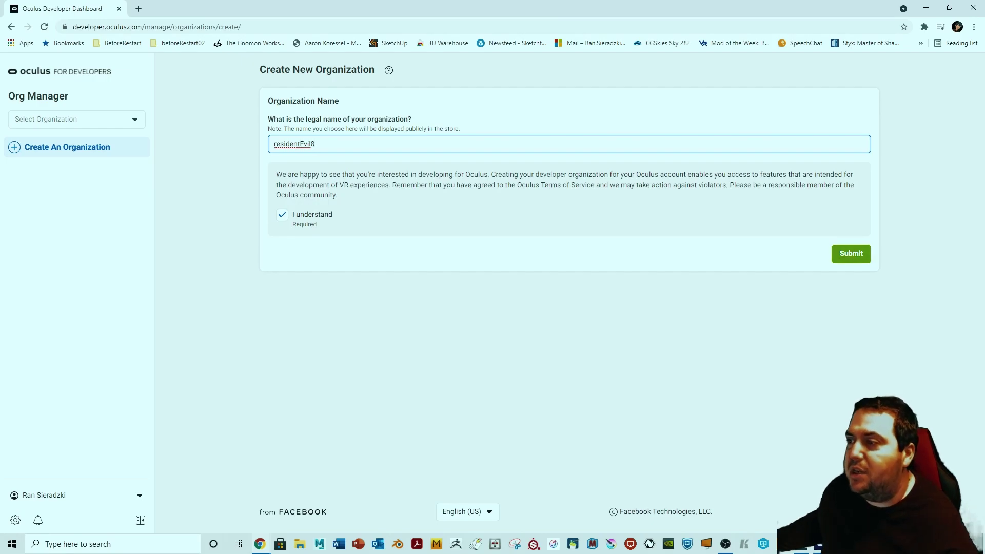
Step: Check the Select Organization dropdown, then minimize Chrome
{"action": "left_click", "coordinate": [72, 119]}
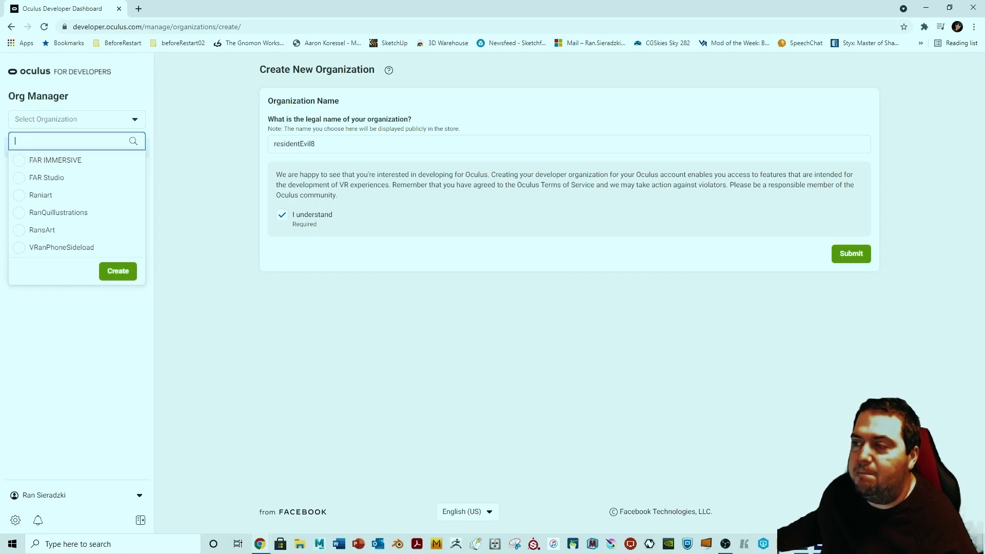
{"action": "key", "text": "Escape"}
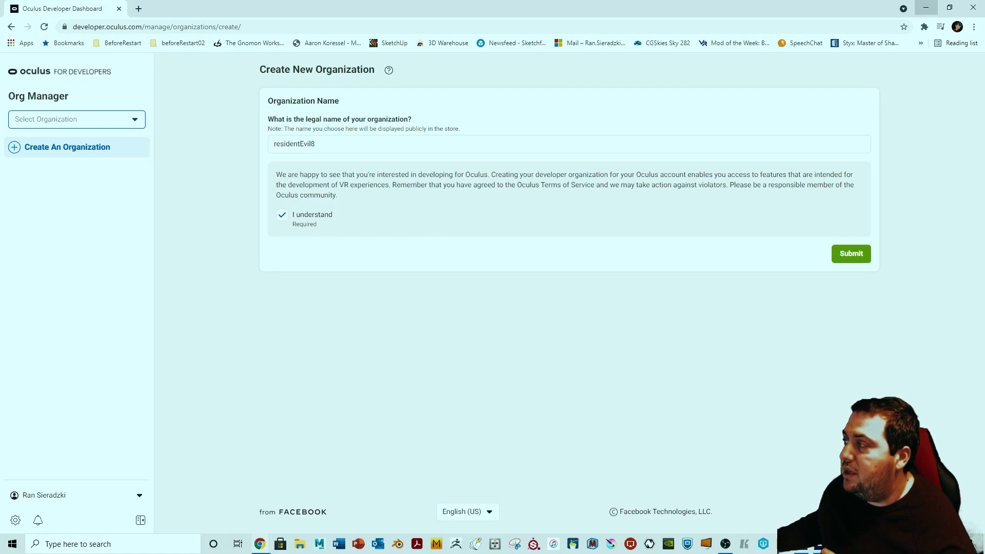
{"action": "left_click", "coordinate": [926, 7]}
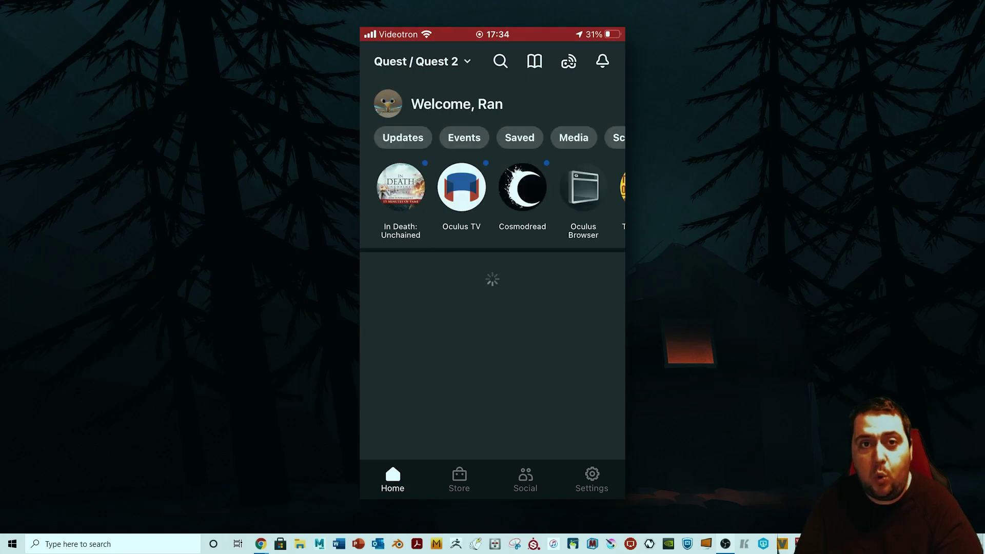
Step: Choose the Oculus Quest from the headset list under Settings
{"action": "left_click", "coordinate": [592, 480]}
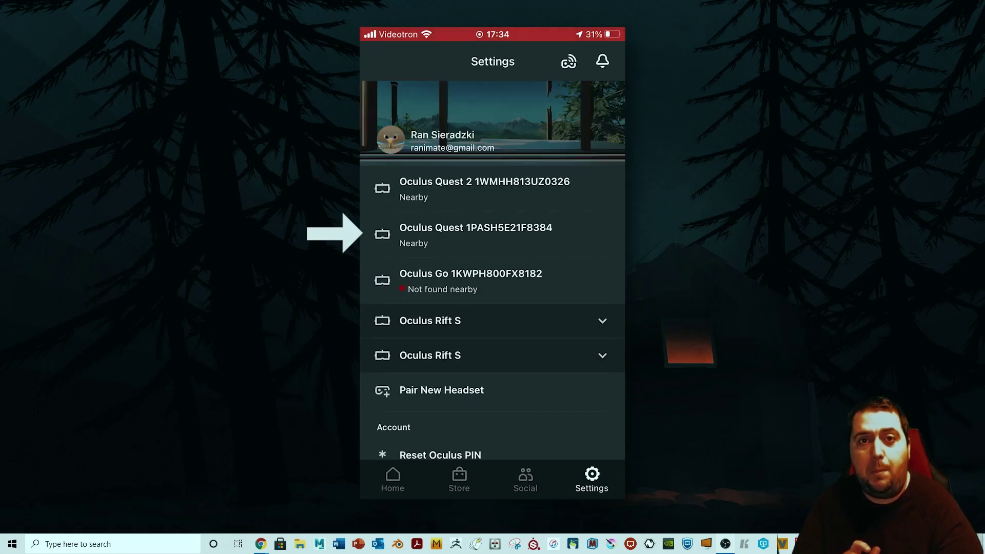
{"action": "left_click", "coordinate": [493, 234]}
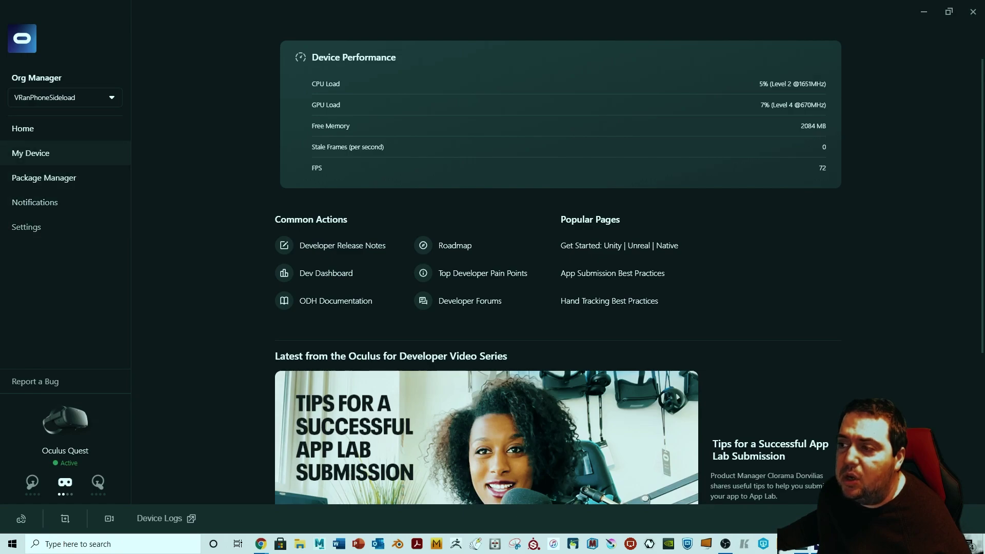
Step: From My Device's Apps tab, choose pl.markownik.airlinkconnector.apk in AirLink Quest 1 for upload
{"action": "left_click", "coordinate": [30, 153]}
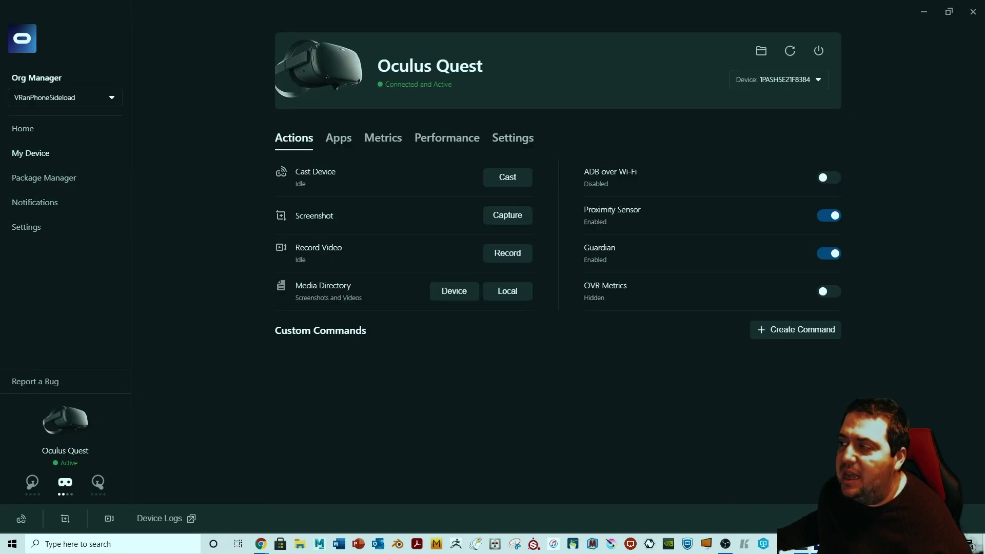
{"action": "left_click", "coordinate": [338, 138]}
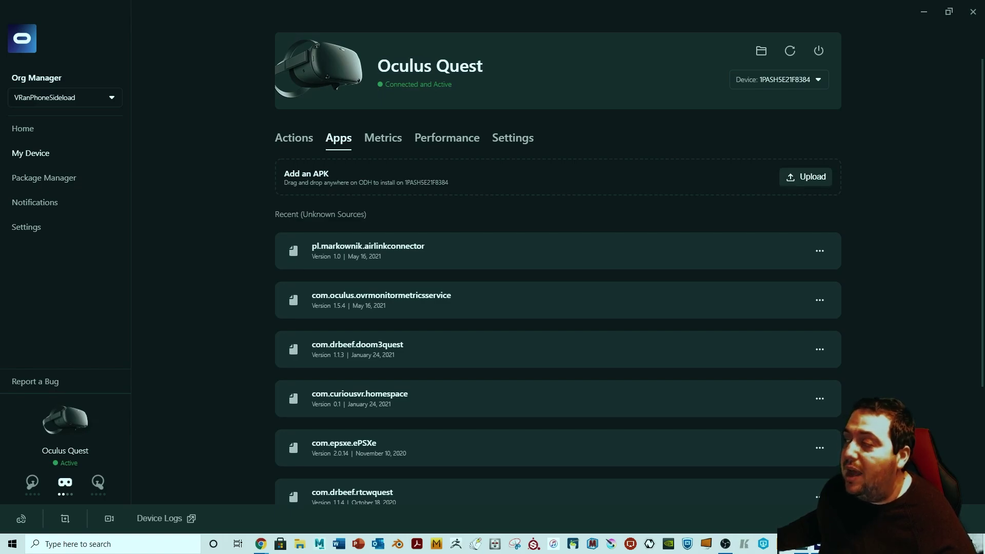
{"action": "left_click", "coordinate": [805, 176]}
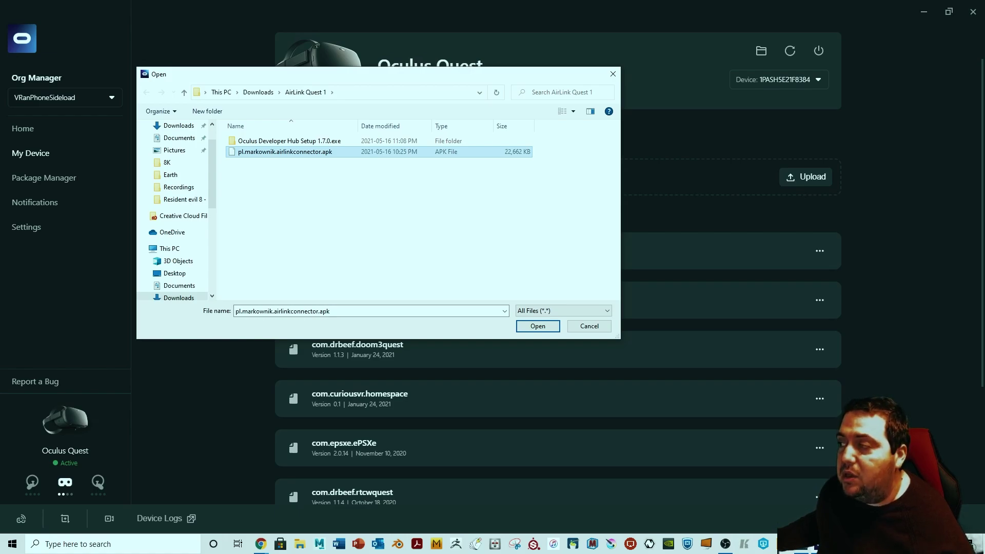
Step: Confirm the upload so pl.markownik.airlinkconnector 1.0 installs on the Quest
{"action": "key", "text": "Return"}
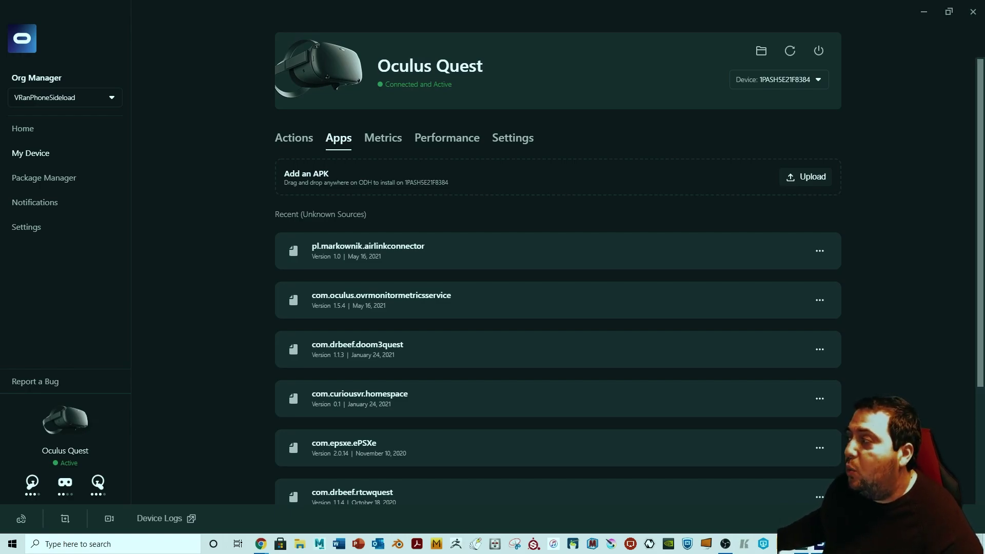
Step: Minimize the Developer Hub and launch SideQuest from a Windows search for 'side'
{"action": "left_click", "coordinate": [924, 12]}
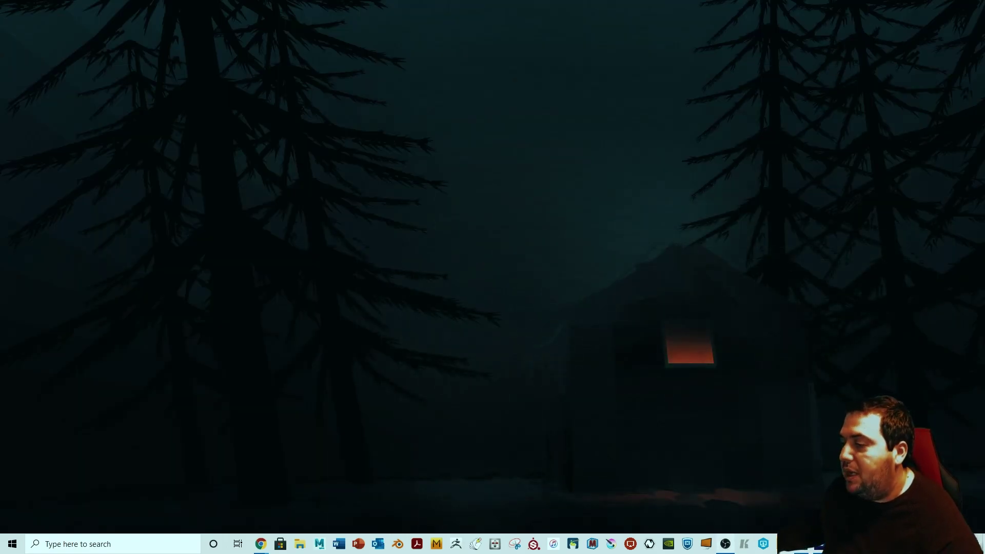
{"action": "key", "text": "super+s"}
{"action": "type", "text": "s"}
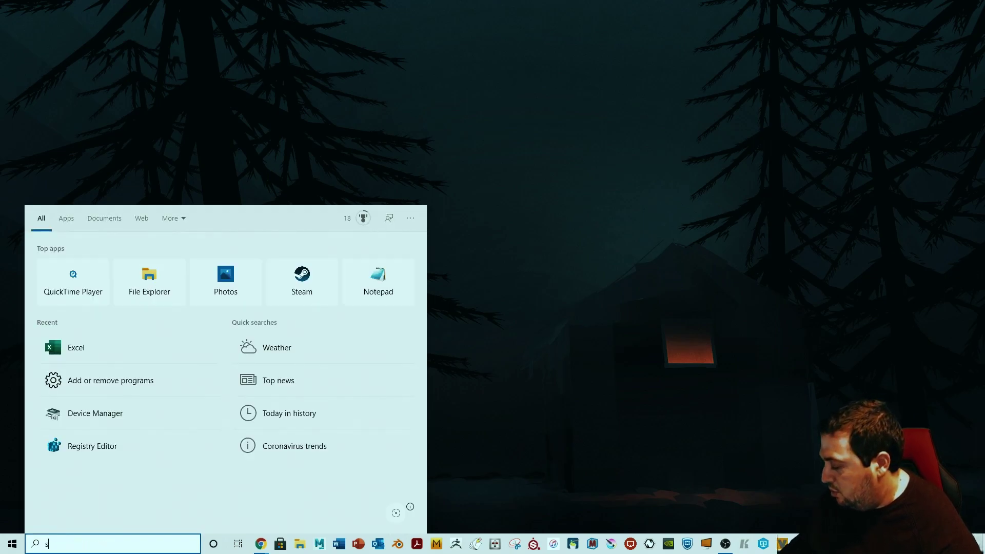
{"action": "type", "text": "ide"}
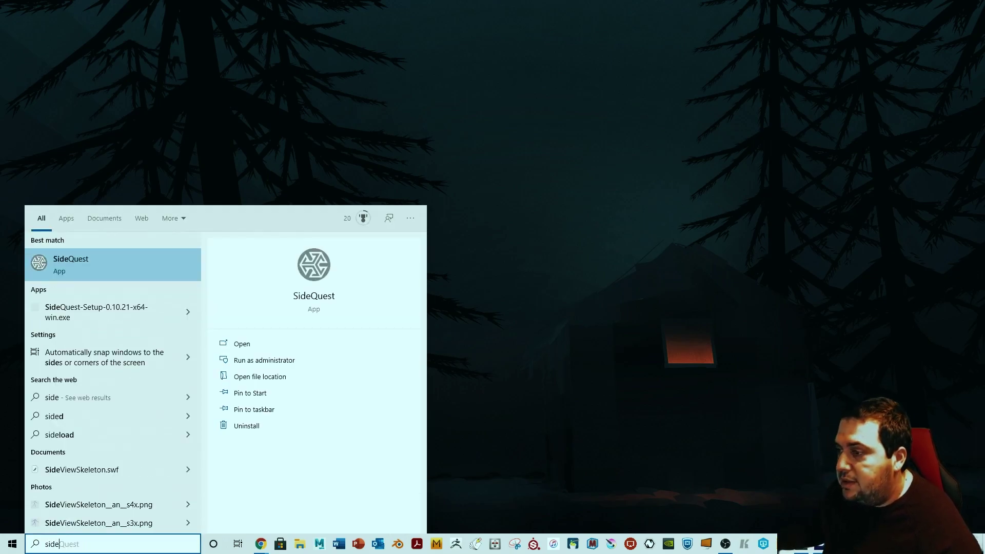
{"action": "key", "text": "Return"}
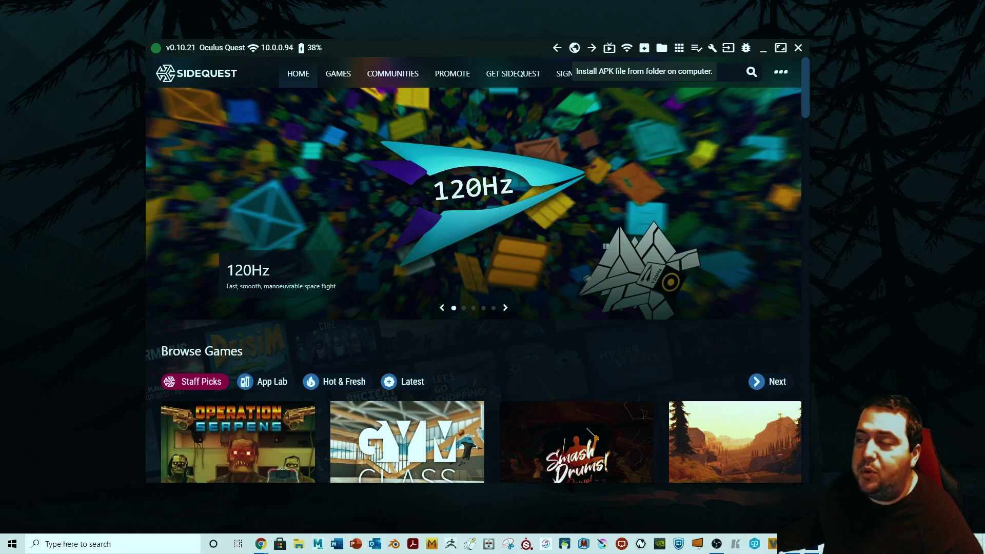
Step: In SideQuest's APK installer, pick pl.markownik.airlinkconnector.apk from Downloads › AirLink Quest 1
{"action": "left_click", "coordinate": [644, 48]}
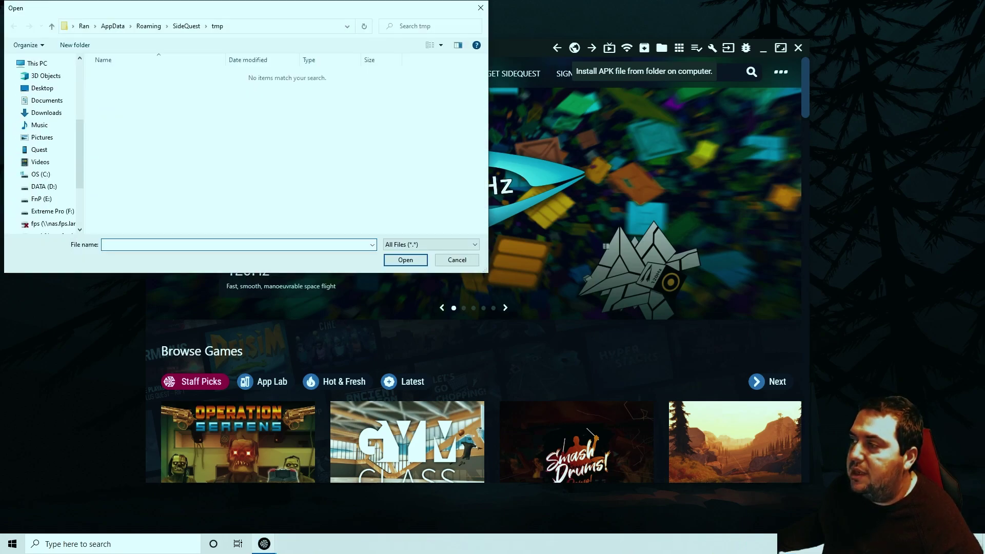
{"action": "left_click_drag", "start_coordinate": [212, 13], "coordinate": [341, 65]}
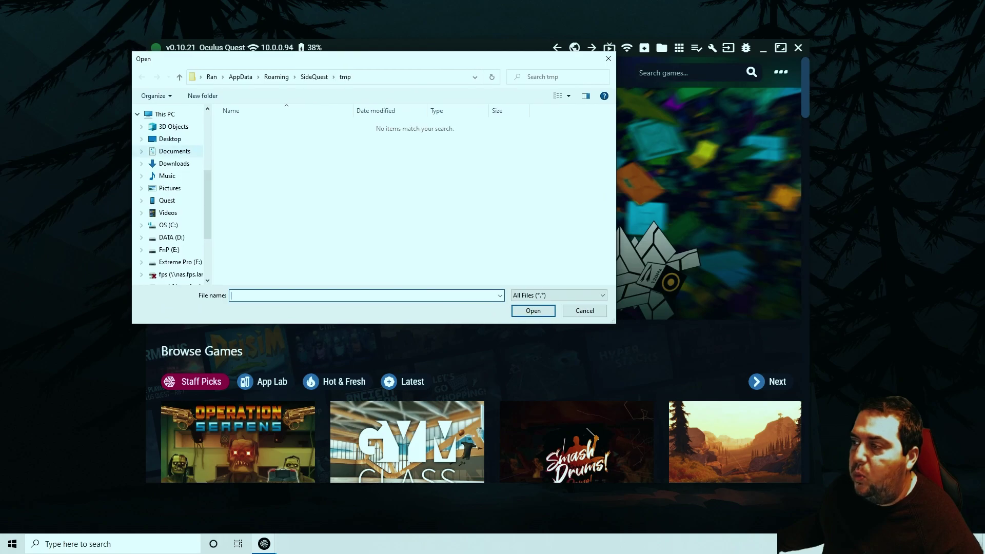
{"action": "left_click", "coordinate": [174, 163]}
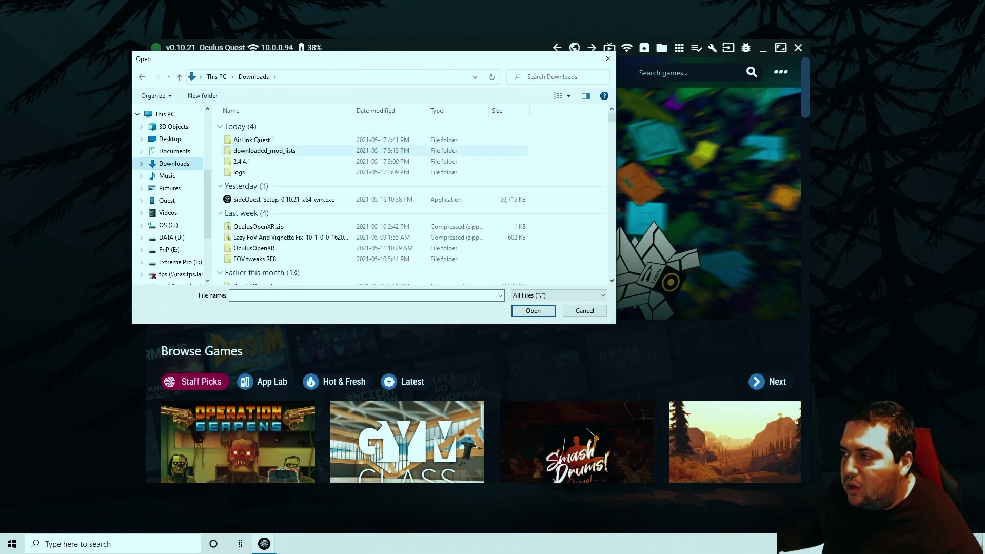
{"action": "double_click", "coordinate": [254, 140]}
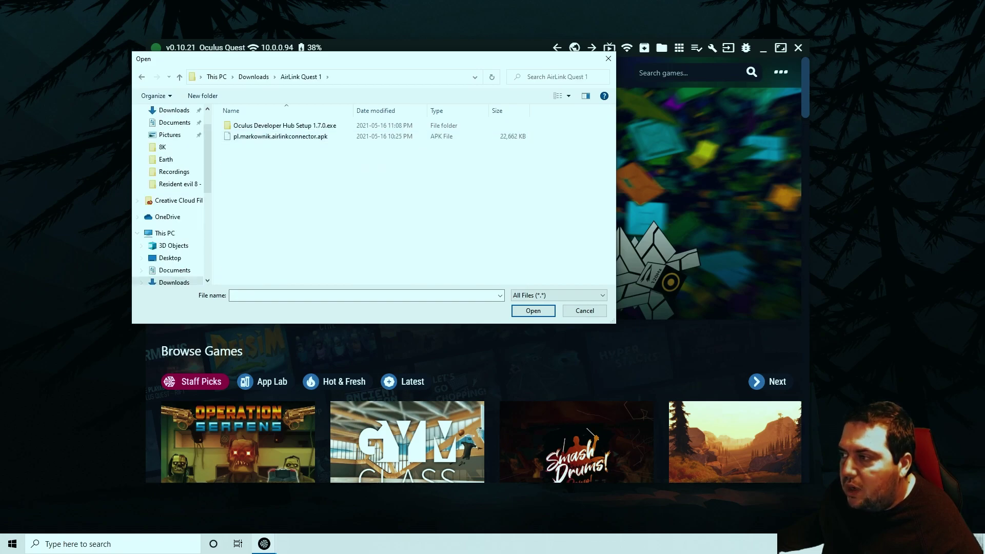
{"action": "left_click", "coordinate": [256, 136]}
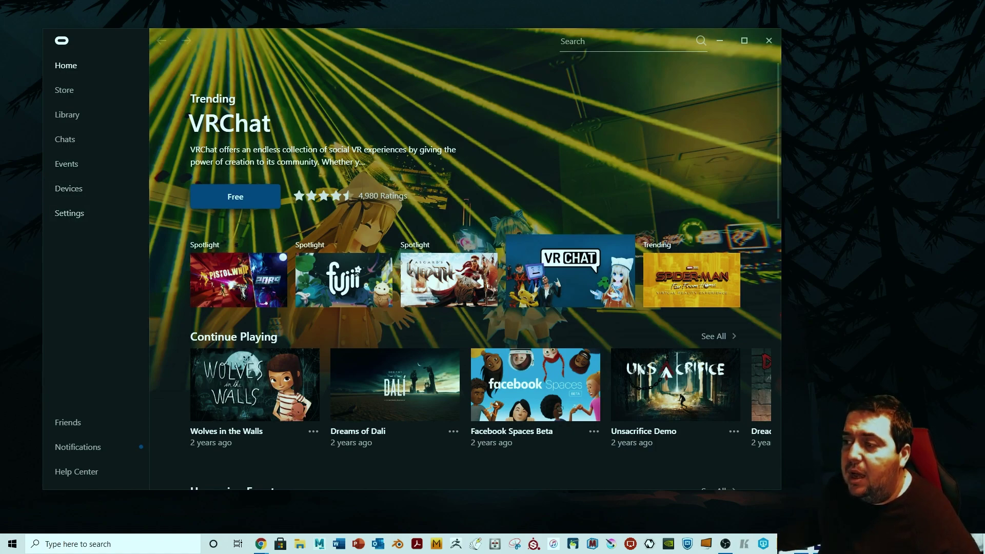
Step: Confirm Unknown Sources is allowed and version 29.0.0.54.528 in General settings, then view Beta
{"action": "left_click", "coordinate": [70, 213]}
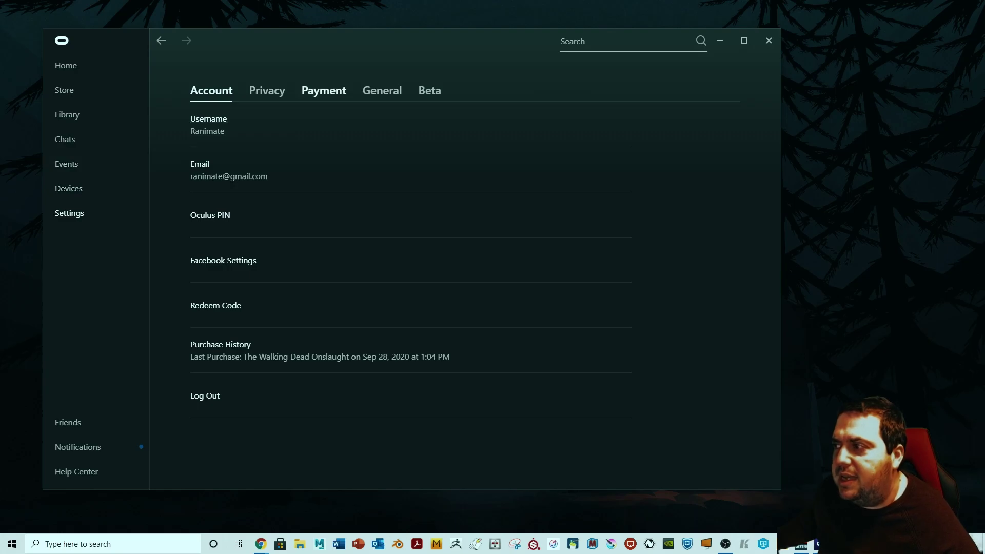
{"action": "left_click", "coordinate": [267, 90]}
{"action": "left_click", "coordinate": [382, 90]}
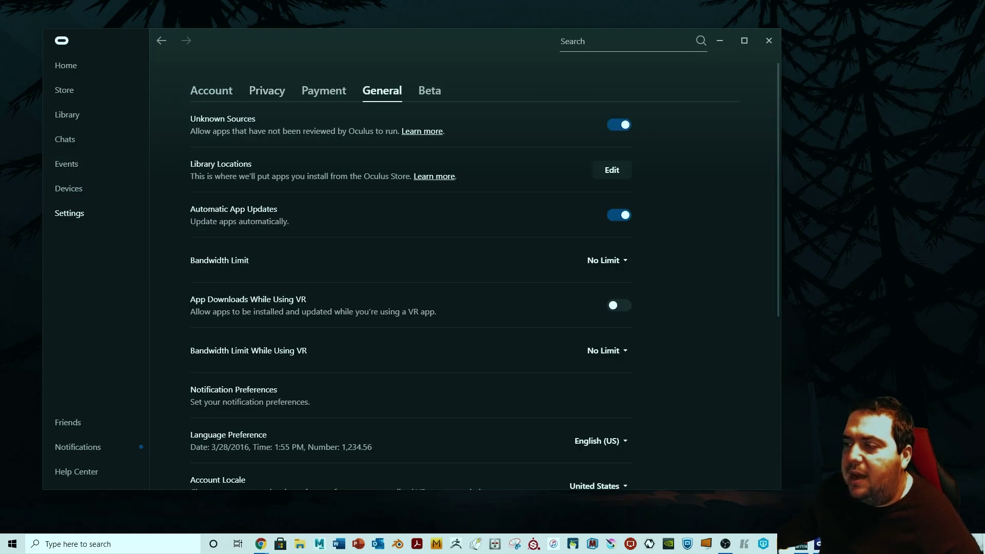
{"action": "scroll", "coordinate": [464, 272], "scroll_direction": "down", "scroll_amount": 6}
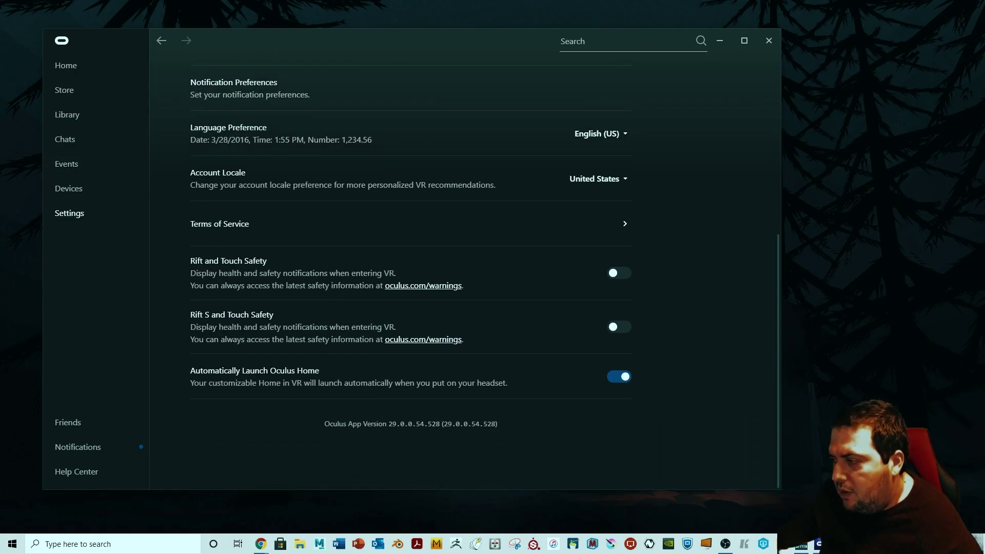
{"action": "left_click_drag", "start_coordinate": [334, 424], "coordinate": [487, 424]}
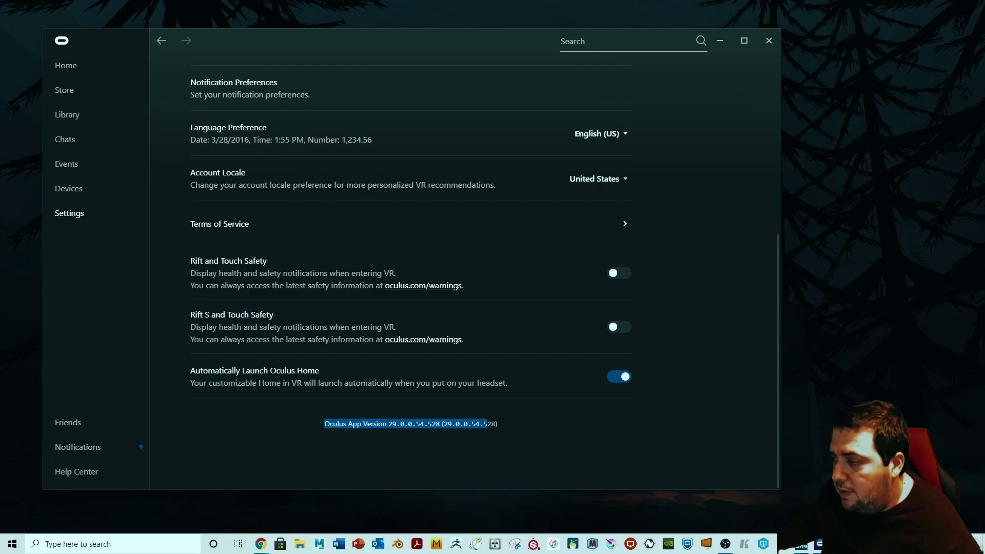
{"action": "scroll", "coordinate": [465, 272], "scroll_direction": "up", "scroll_amount": 6}
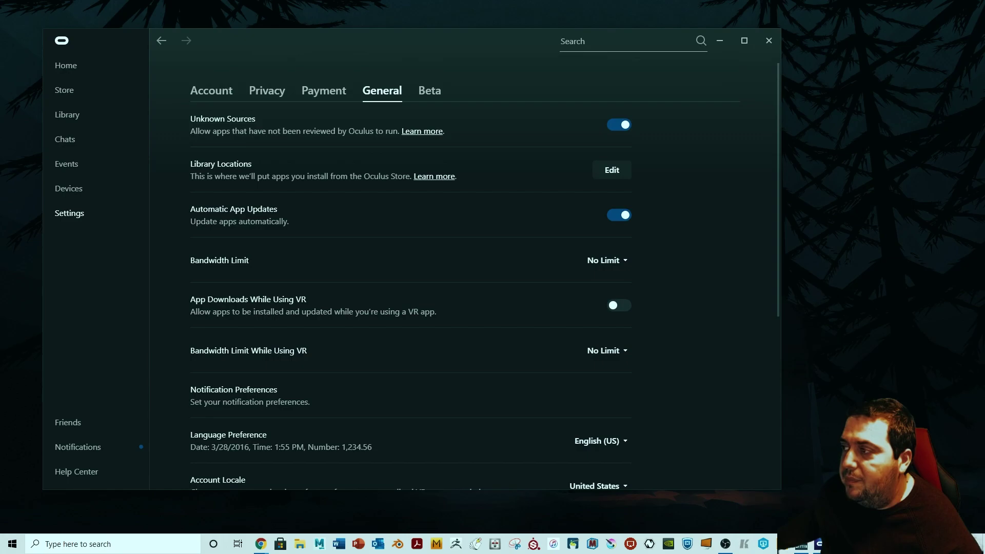
{"action": "left_click", "coordinate": [430, 91]}
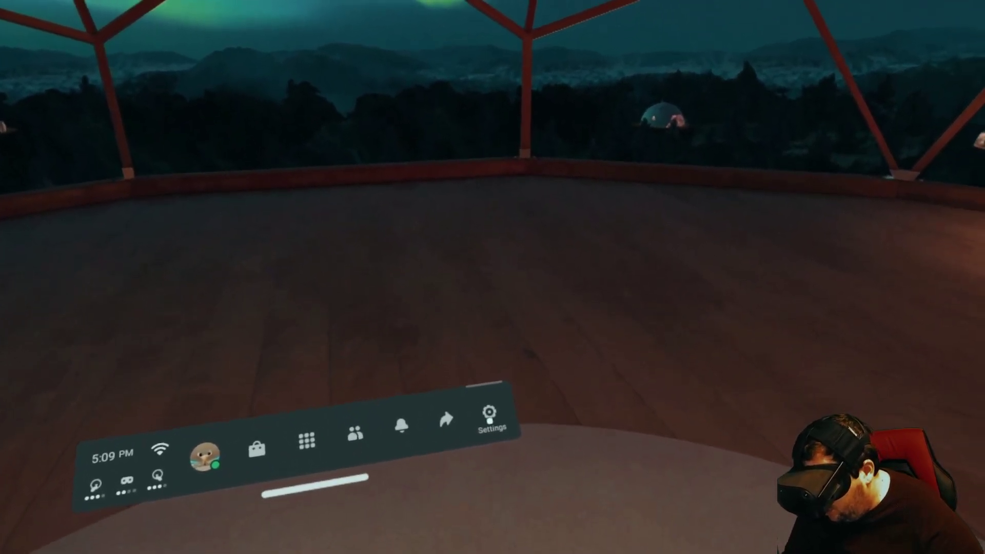
Step: Check the headset software version under Settings > About
{"action": "left_click", "coordinate": [489, 419]}
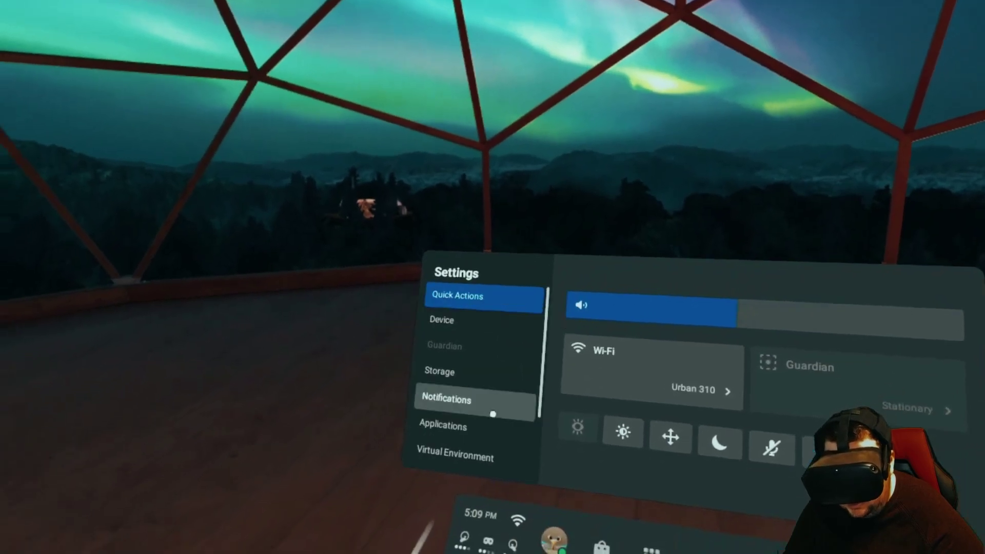
{"action": "scroll", "coordinate": [452, 441], "scroll_direction": "down", "scroll_amount": 5}
{"action": "left_click", "coordinate": [469, 437]}
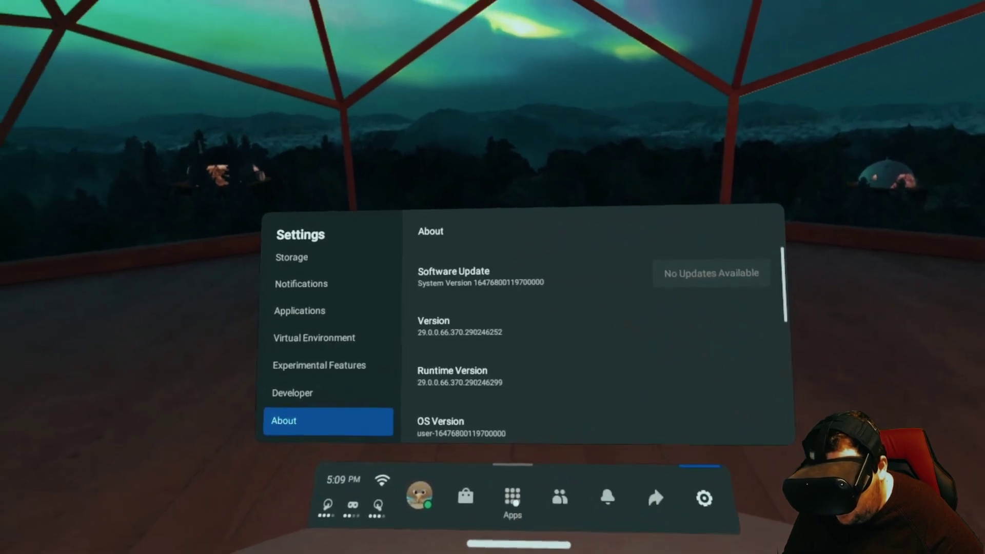
Step: Filter the Apps library to Unknown Sources and launch AirLinkConnector
{"action": "left_click", "coordinate": [515, 500]}
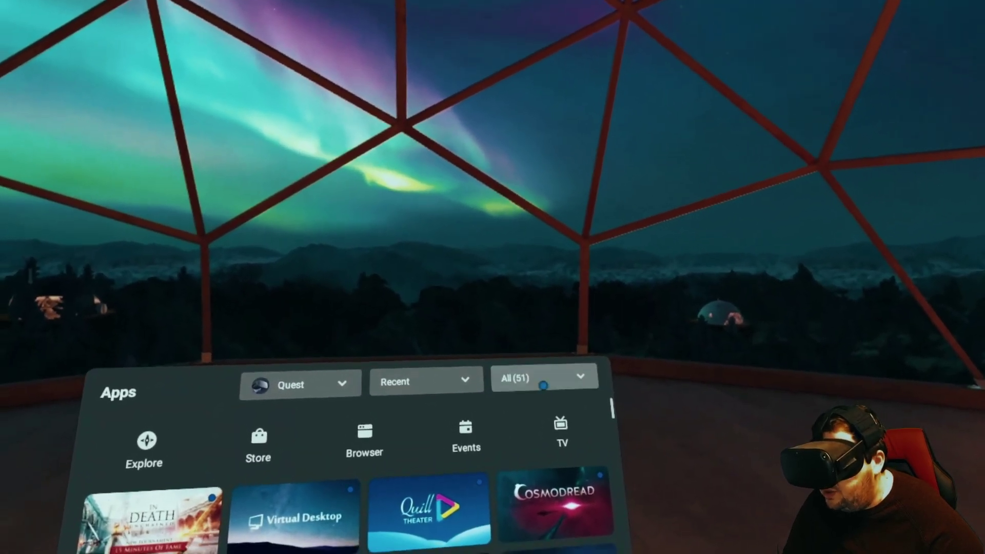
{"action": "left_click", "coordinate": [544, 385]}
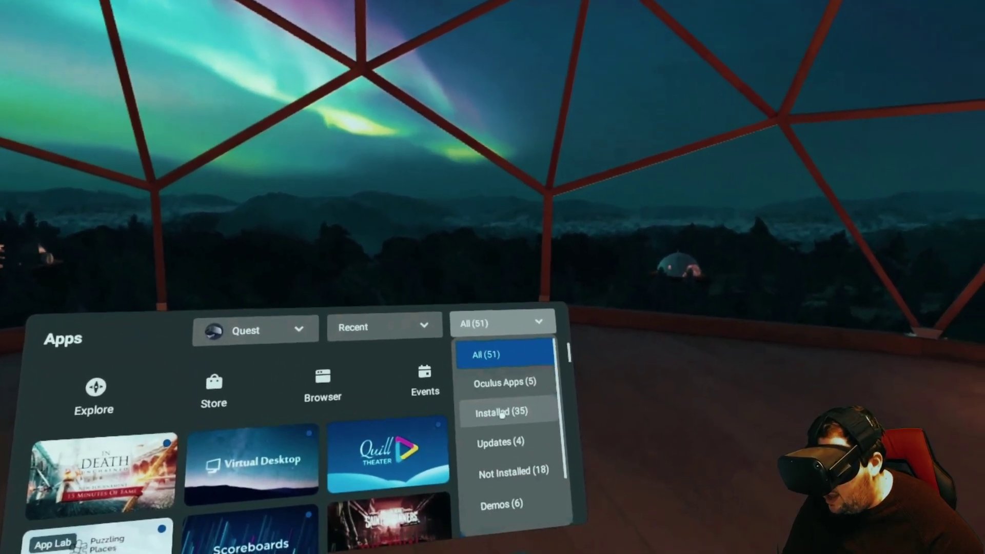
{"action": "scroll", "coordinate": [518, 441], "scroll_direction": "down", "scroll_amount": 2}
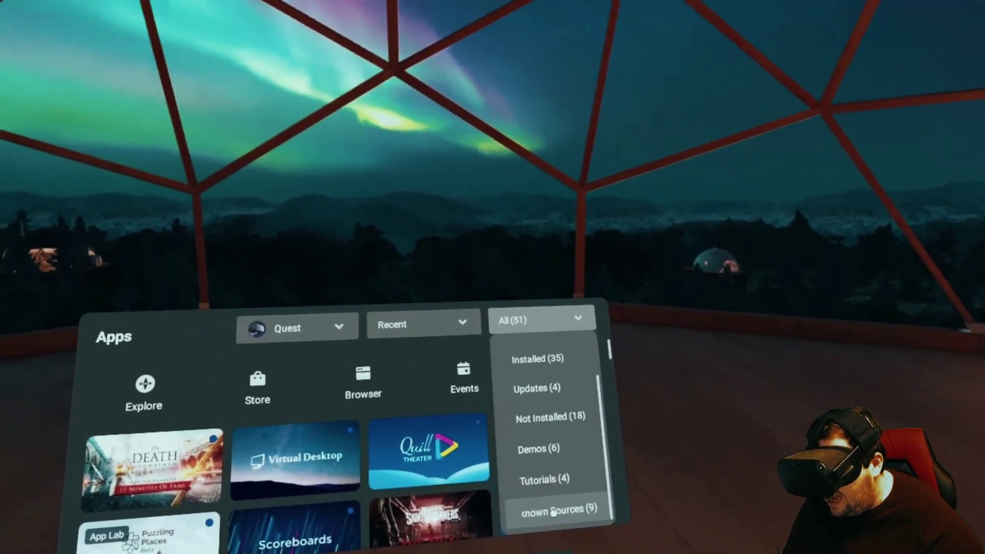
{"action": "left_click", "coordinate": [517, 488]}
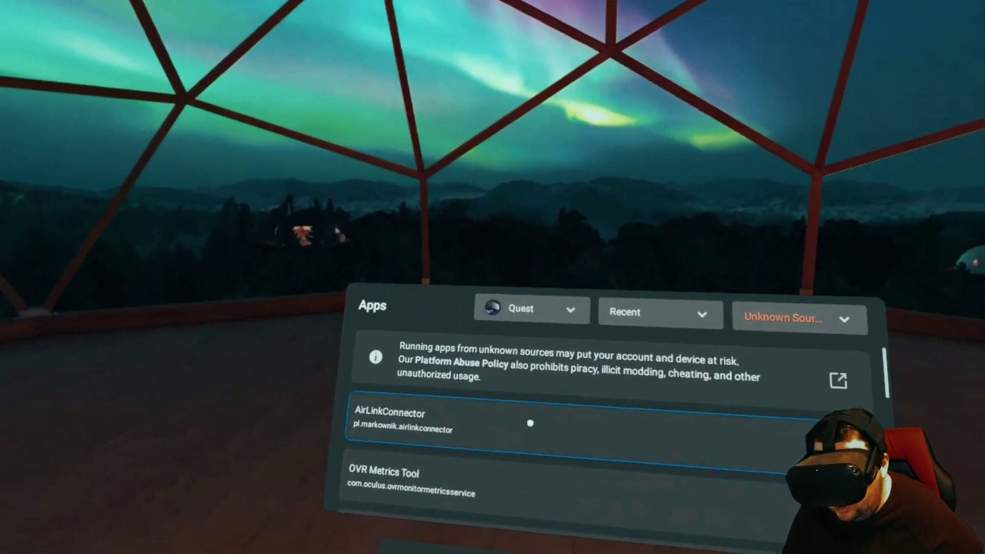
{"action": "left_click", "coordinate": [512, 416]}
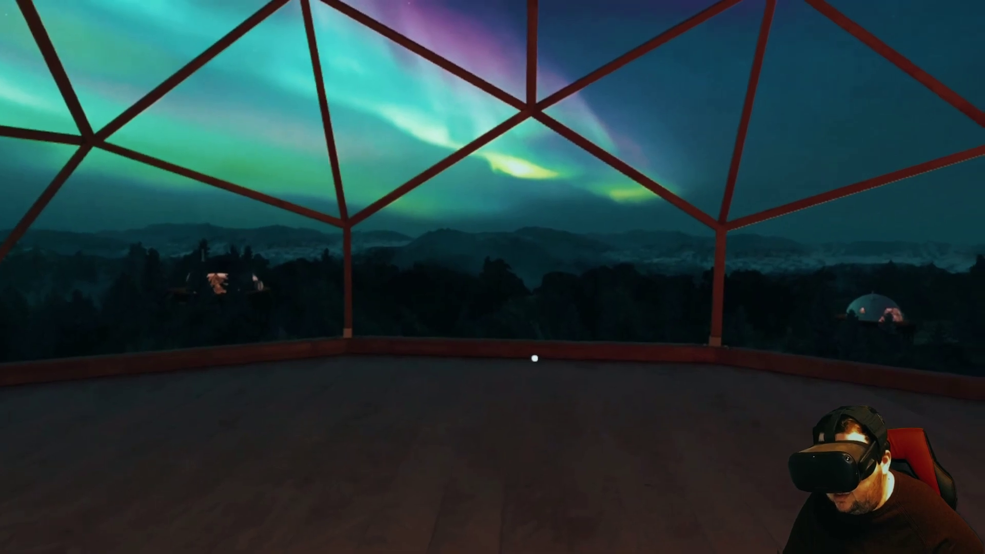